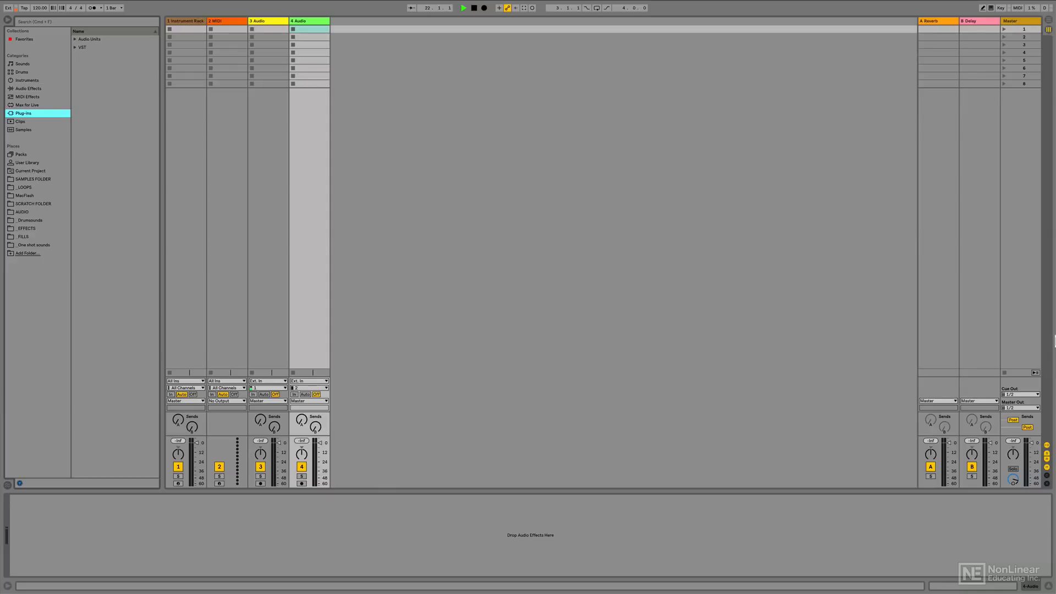
pyautogui.press('space')
# Step: Search the browser for 'grand piano' and drop Grand Piano.adg onto track 1, replacing its Instrument Rack
pyautogui.click(98, 21)
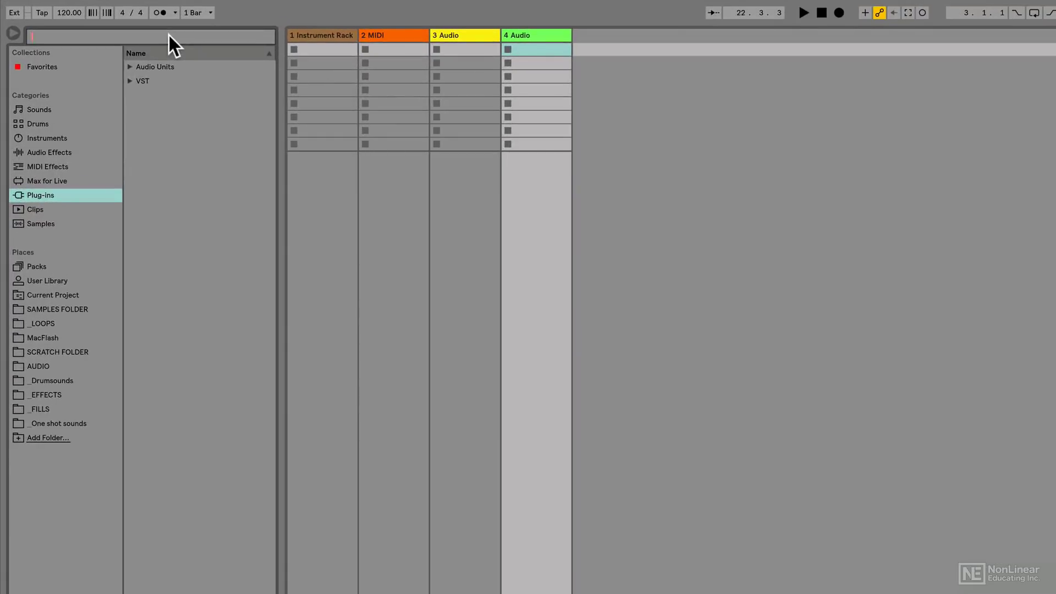
pyautogui.write('grand piano')
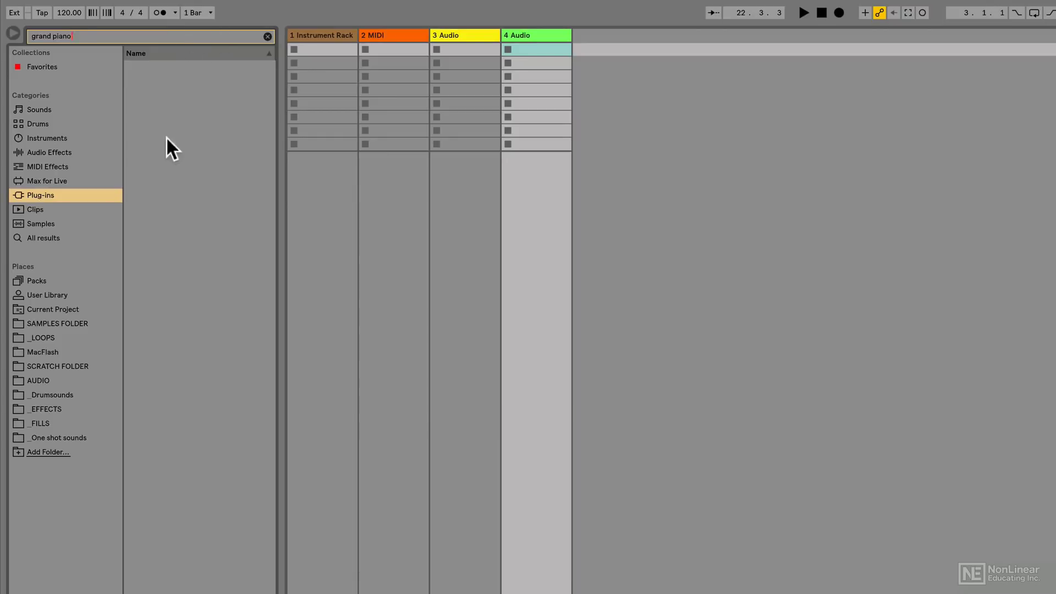
pyautogui.moveTo(183, 110)
pyautogui.mouseDown()
pyautogui.moveTo(646, 93)
pyautogui.moveTo(148, 121)
pyautogui.moveTo(170, 123)
pyautogui.mouseUp()
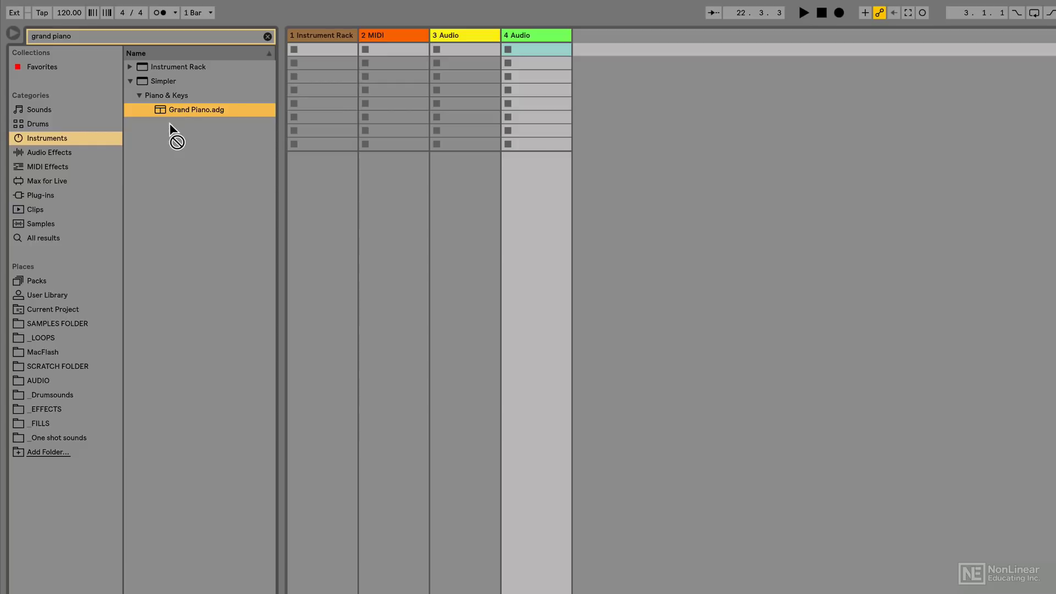
pyautogui.moveTo(210, 121); pyautogui.dragTo(604, 103)
pyautogui.moveTo(677, 199); pyautogui.dragTo(329, 36)
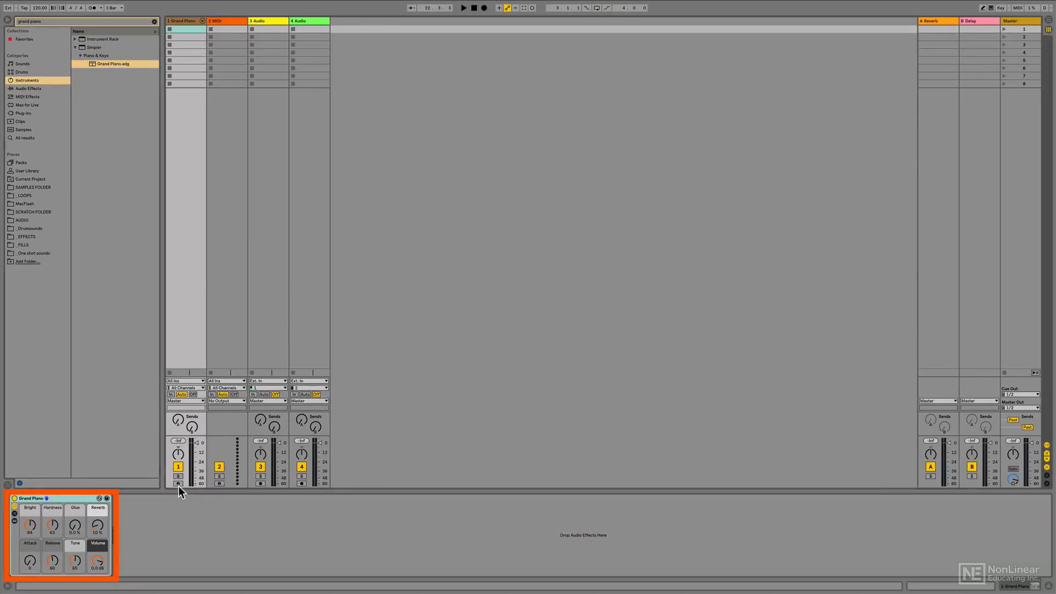
# Step: Arm track 1 for recording and drop Grand Piano.adg into empty space, creating track 5
pyautogui.click(178, 484)
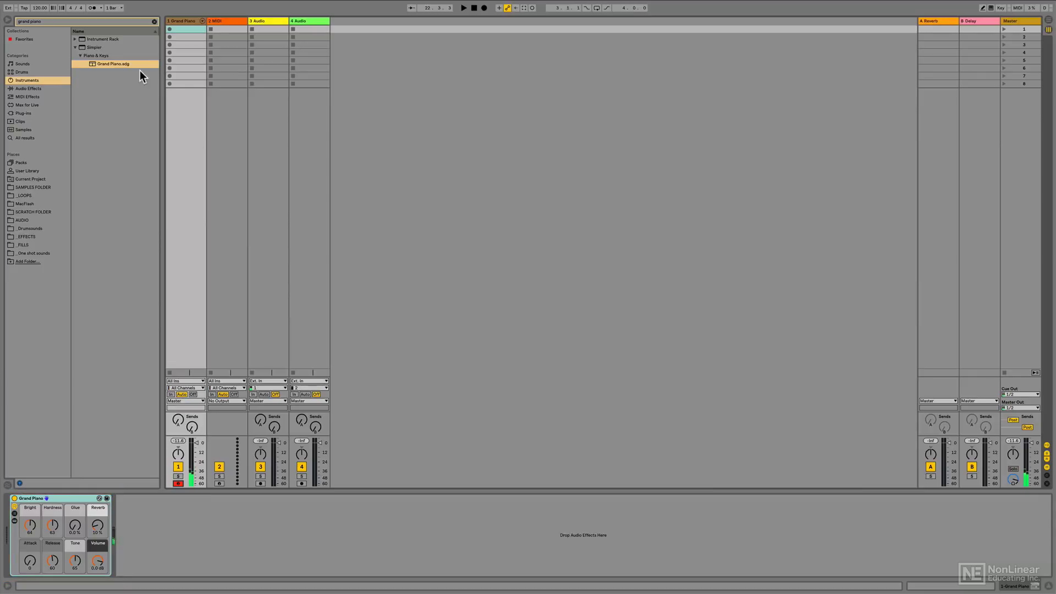
pyautogui.moveTo(107, 64); pyautogui.dragTo(377, 68)
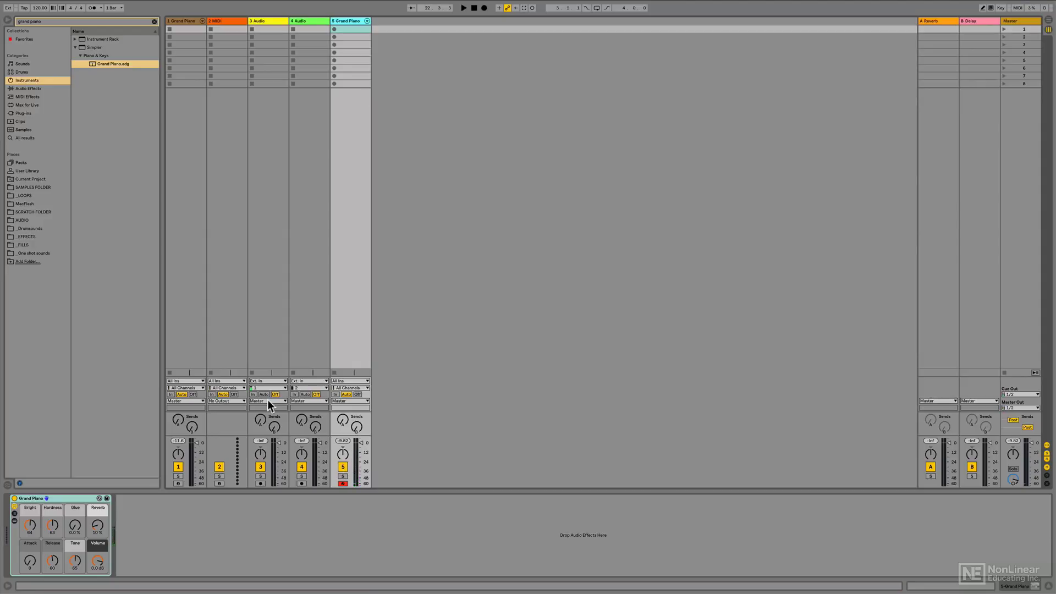
# Step: Clear the search and browse Plug-ins to the VST > Custom > u-he folder
pyautogui.click(154, 21)
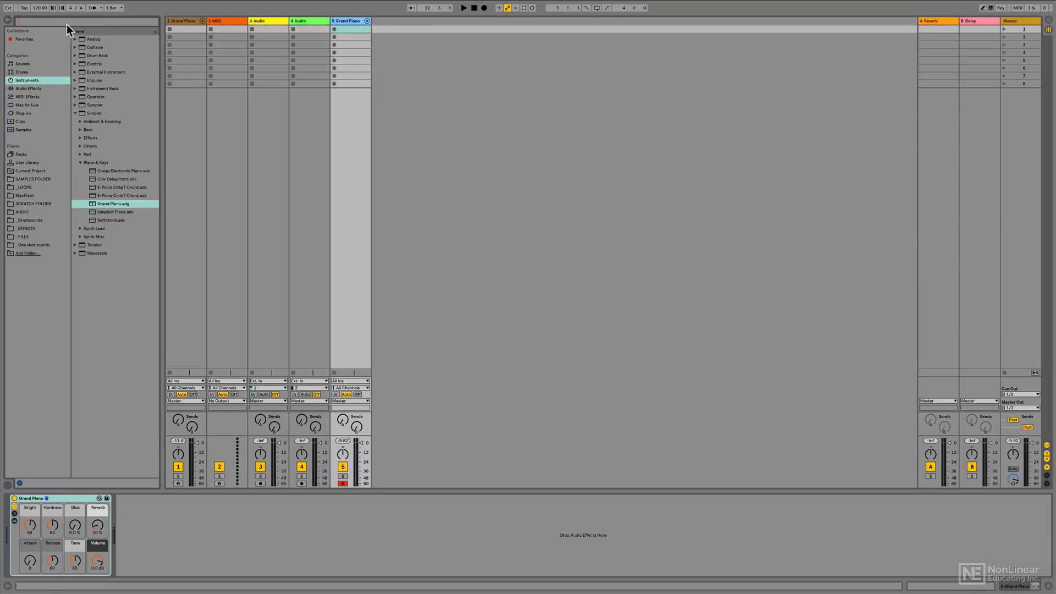
pyautogui.click(36, 114)
pyautogui.click(82, 47)
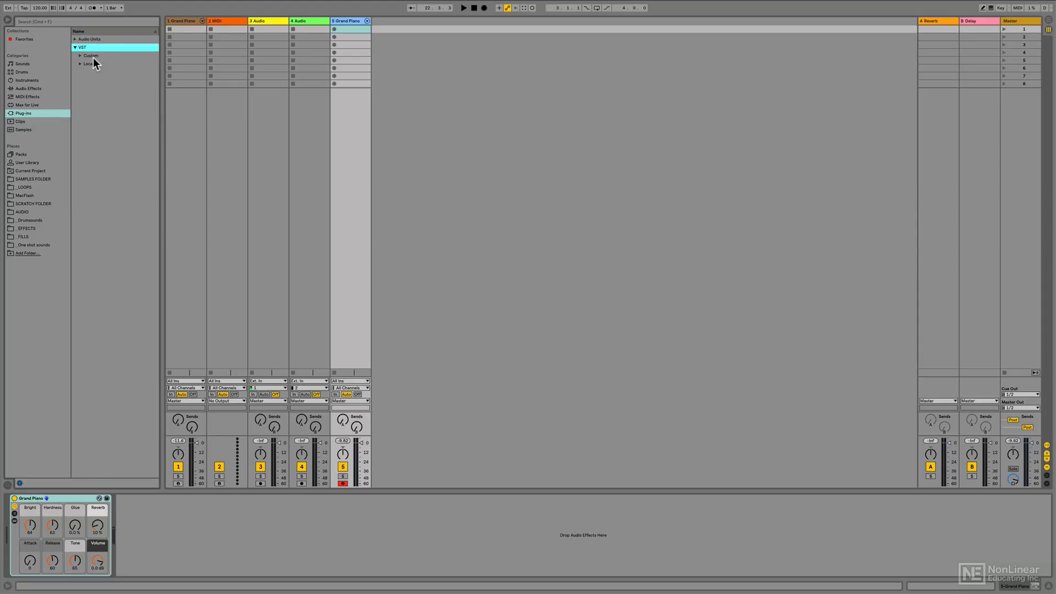
pyautogui.click(94, 56)
pyautogui.click(95, 204)
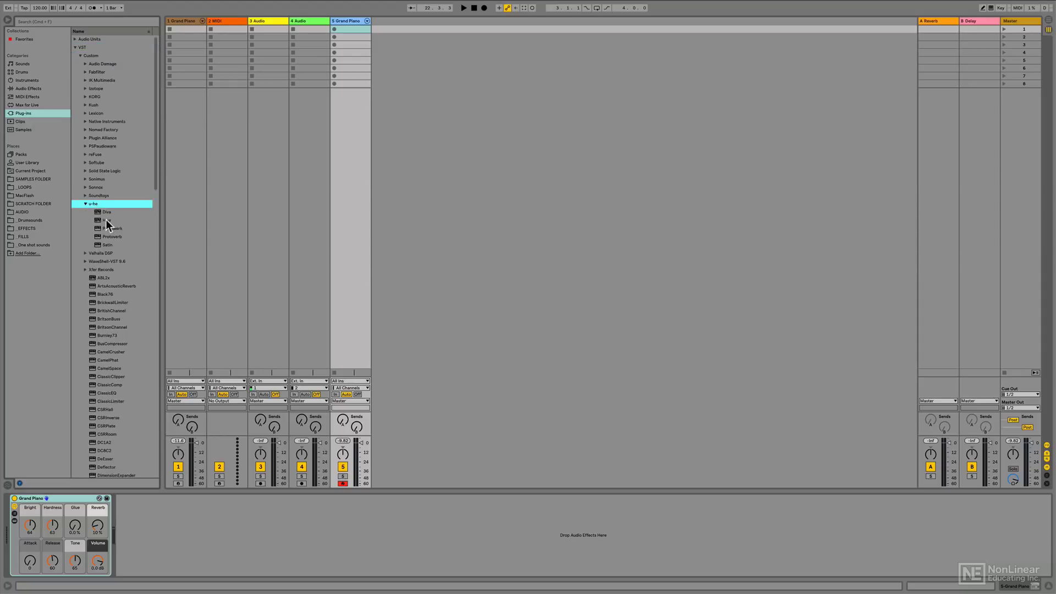
# Step: Load Hive onto track 5, close its window, then delete that track
pyautogui.moveTo(105, 219); pyautogui.dragTo(582, 77)
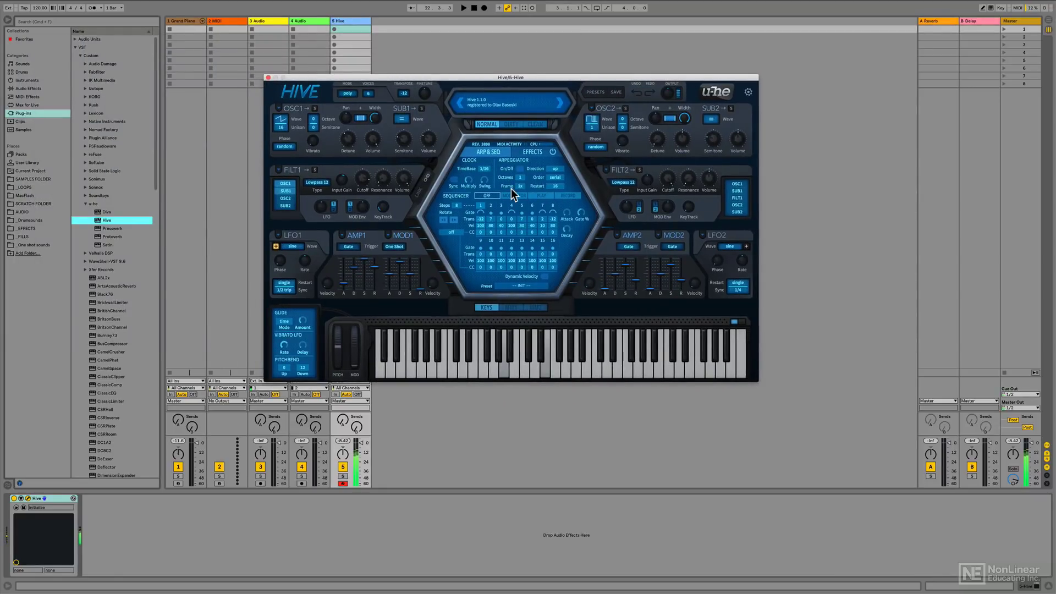
pyautogui.click(268, 77)
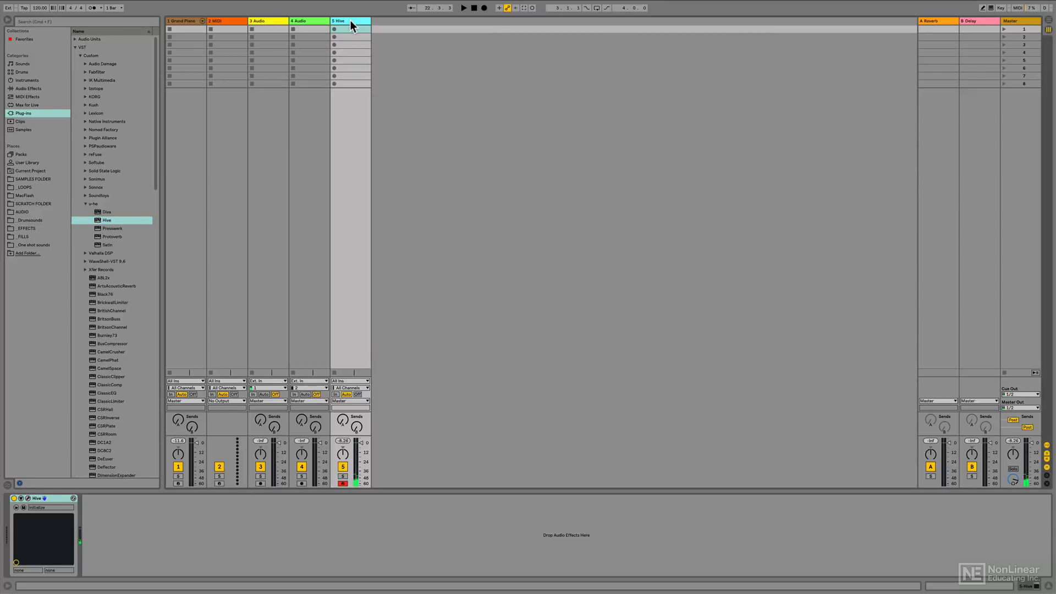
pyautogui.press('Delete')
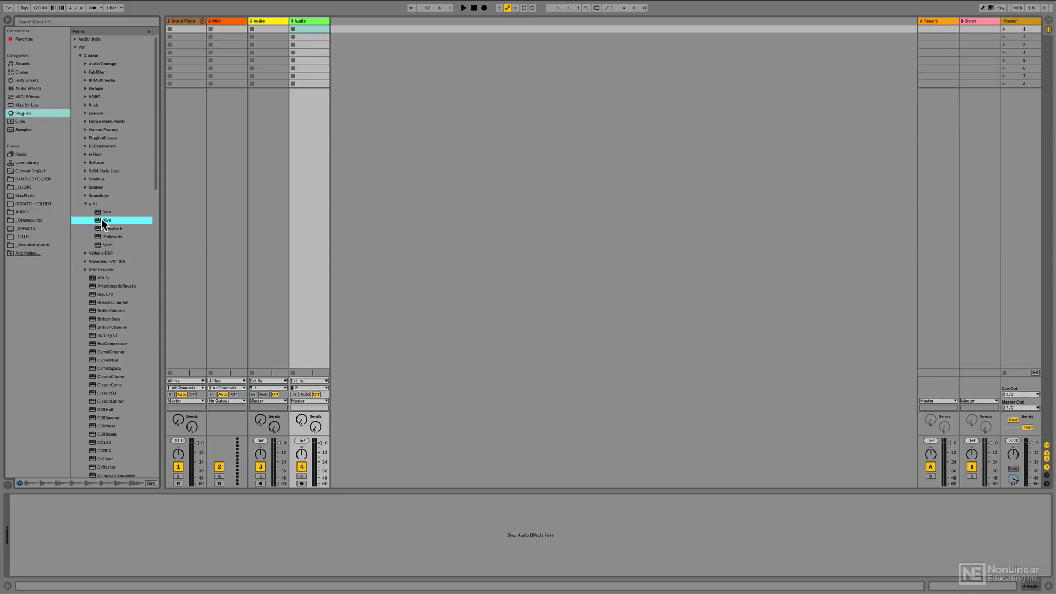
pyautogui.moveTo(101, 219); pyautogui.dragTo(299, 25)
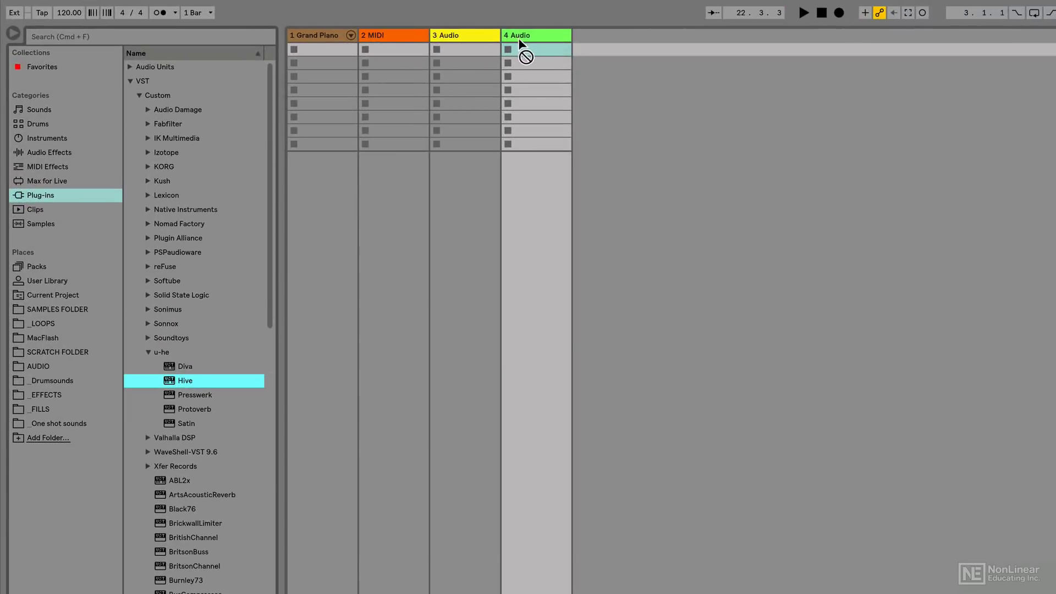
pyautogui.moveTo(519, 41); pyautogui.dragTo(202, 383)
# Step: Browse Packs > Core Library > Loops and select the 764 KB Funk-111bpm loop
pyautogui.click(38, 266)
pyautogui.click(171, 123)
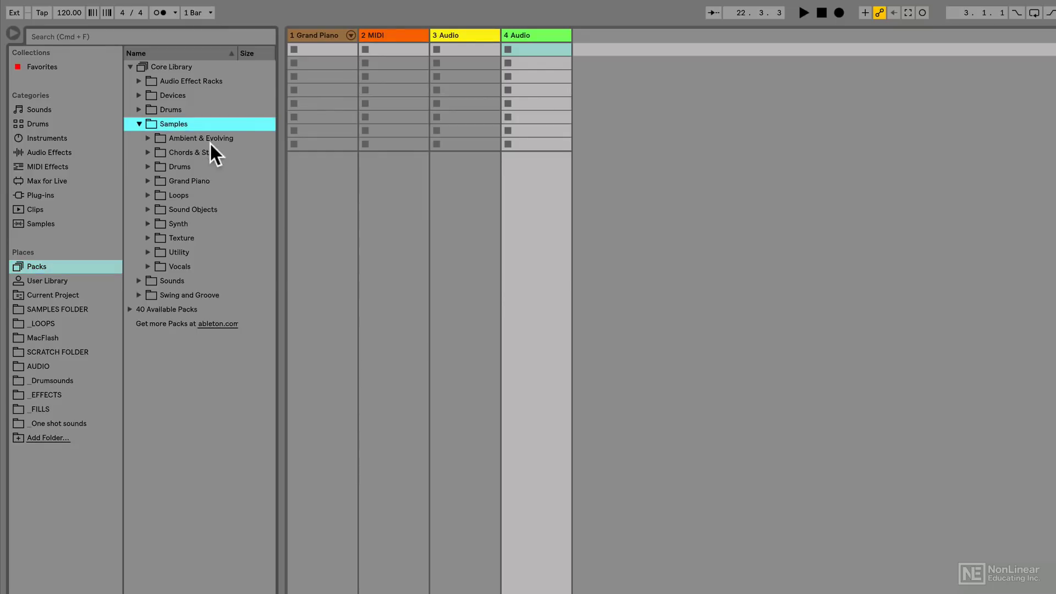
pyautogui.click(183, 195)
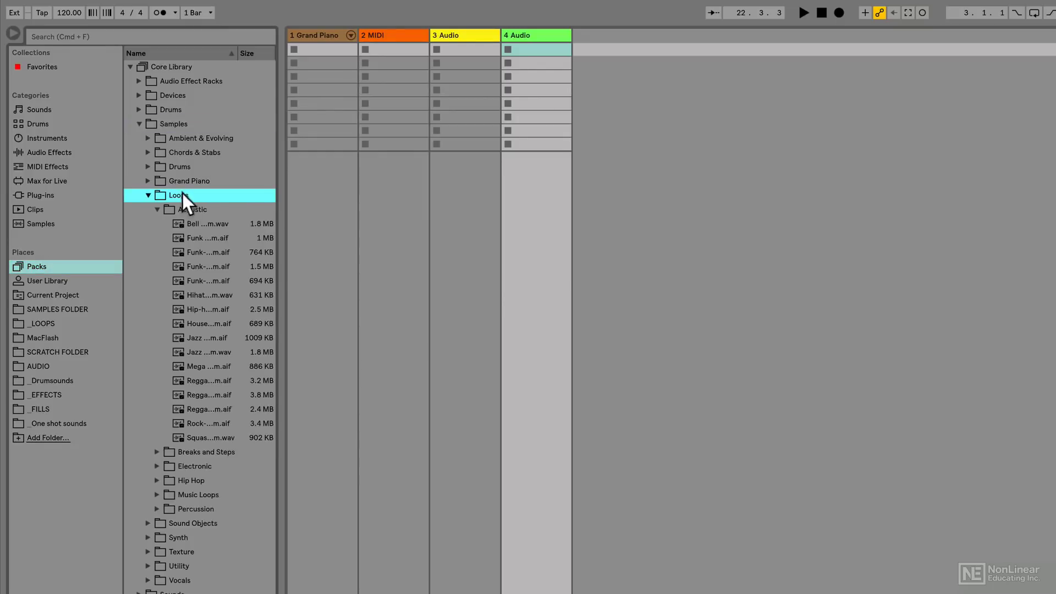
pyautogui.click(201, 249)
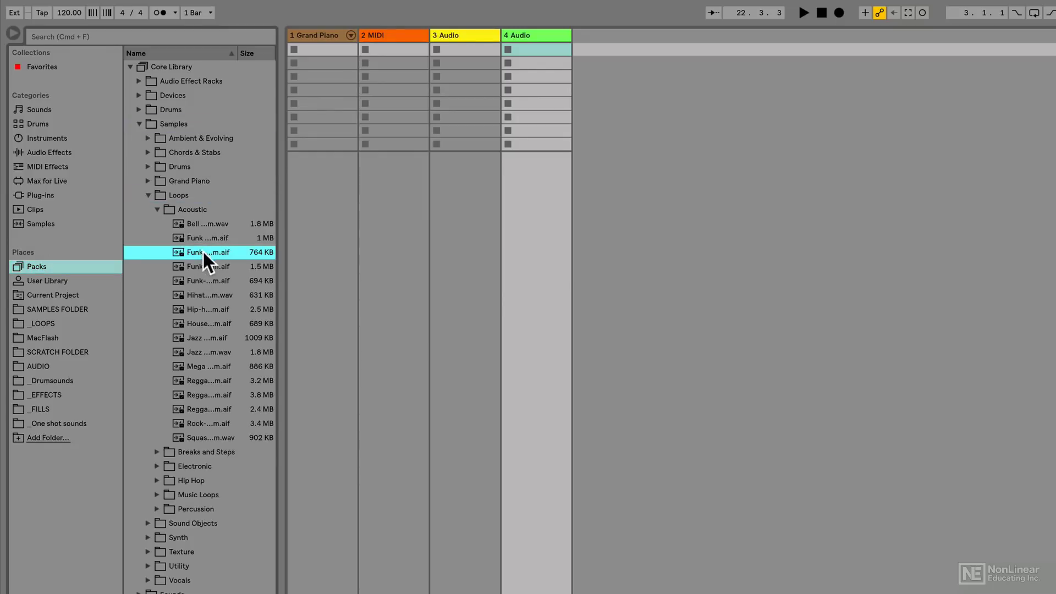
pyautogui.click(202, 238)
pyautogui.click(202, 256)
# Step: Place the Funk-111bpm loop in track 3's first slot, undoing a misplaced drop, and launch it
pyautogui.moveTo(177, 249); pyautogui.dragTo(388, 51)
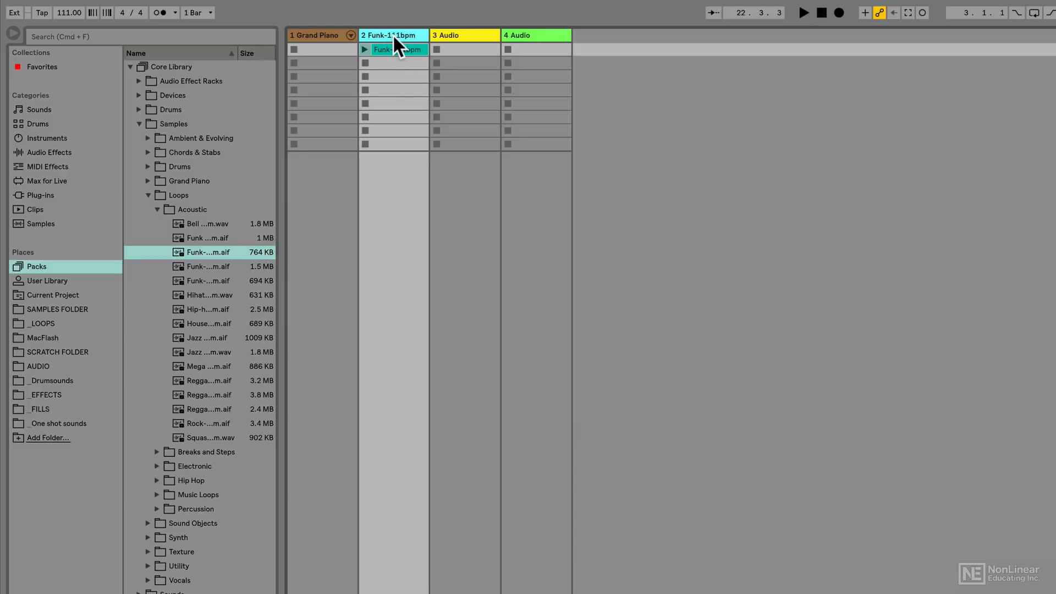
pyautogui.press('super+z')
pyautogui.moveTo(199, 251); pyautogui.dragTo(460, 54)
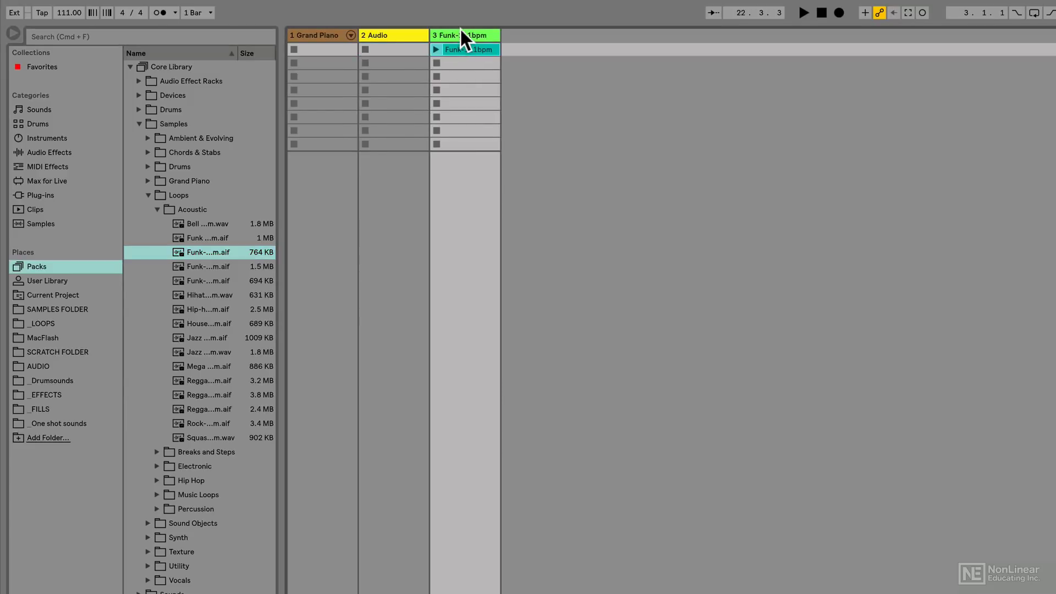
pyautogui.click(437, 50)
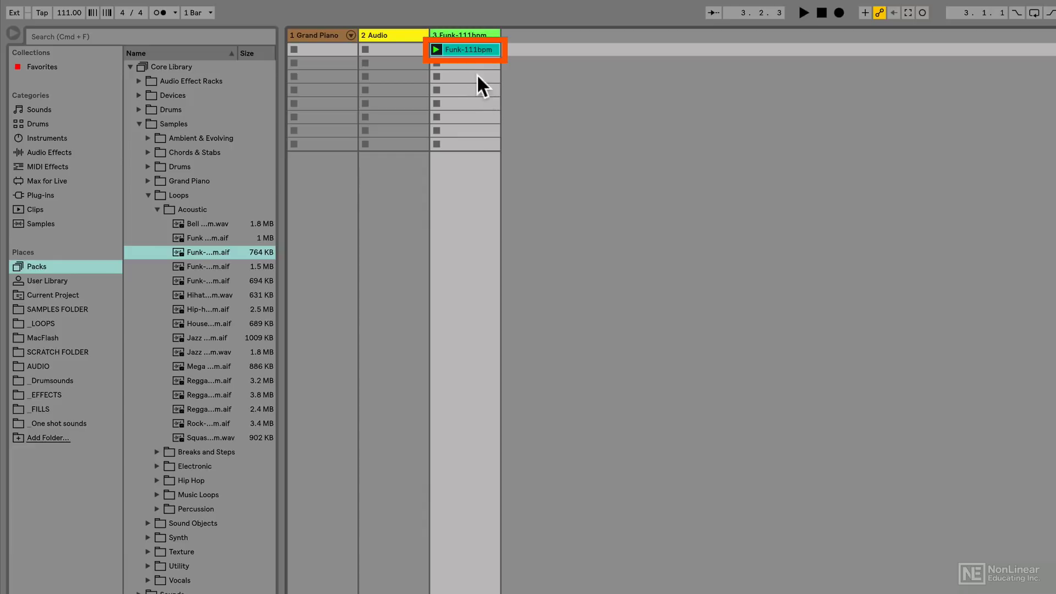
# Step: Create an empty MIDI clip in track 1's first slot and view the Funk loop's waveform
pyautogui.doubleClick(316, 47)
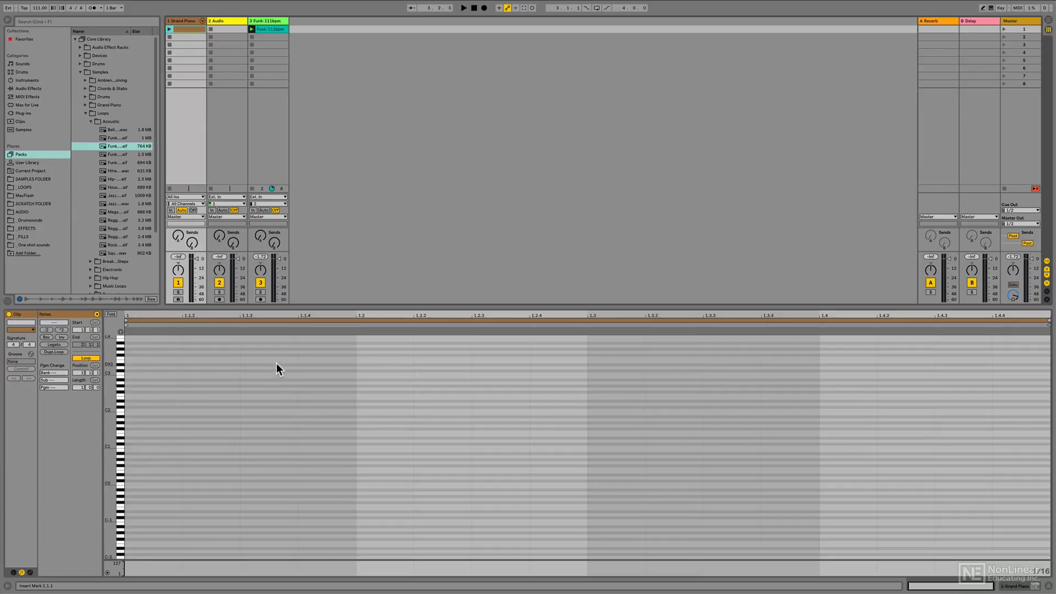
pyautogui.click(283, 306)
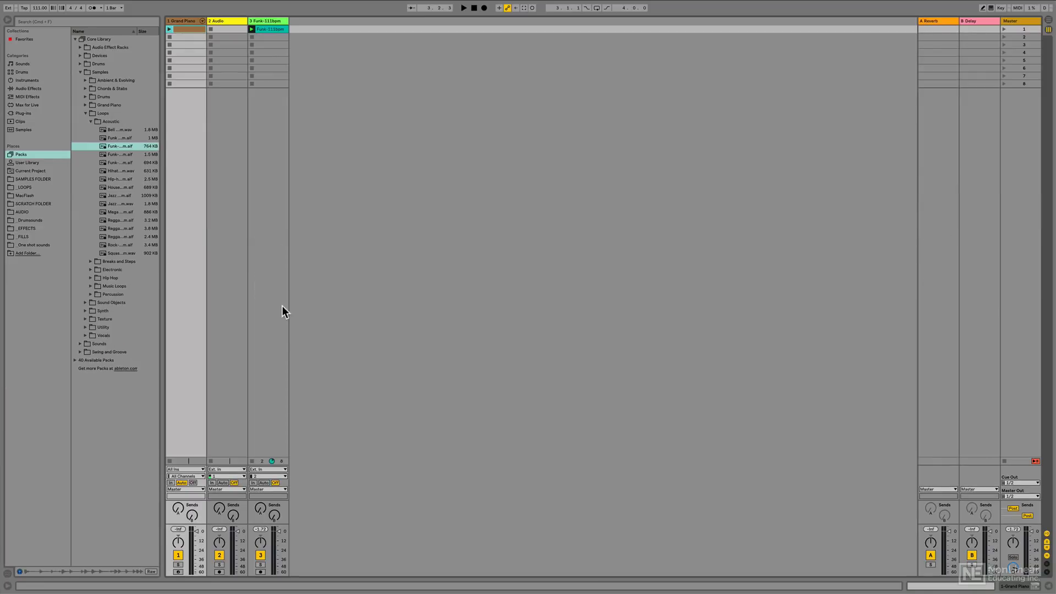
pyautogui.doubleClick(269, 29)
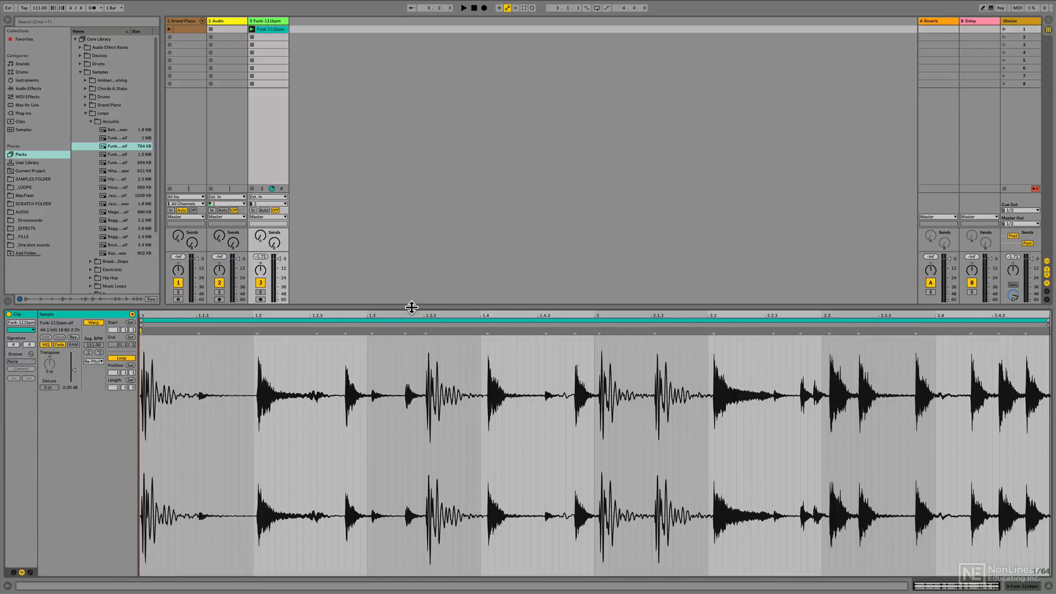
pyautogui.press('super+alt+l')
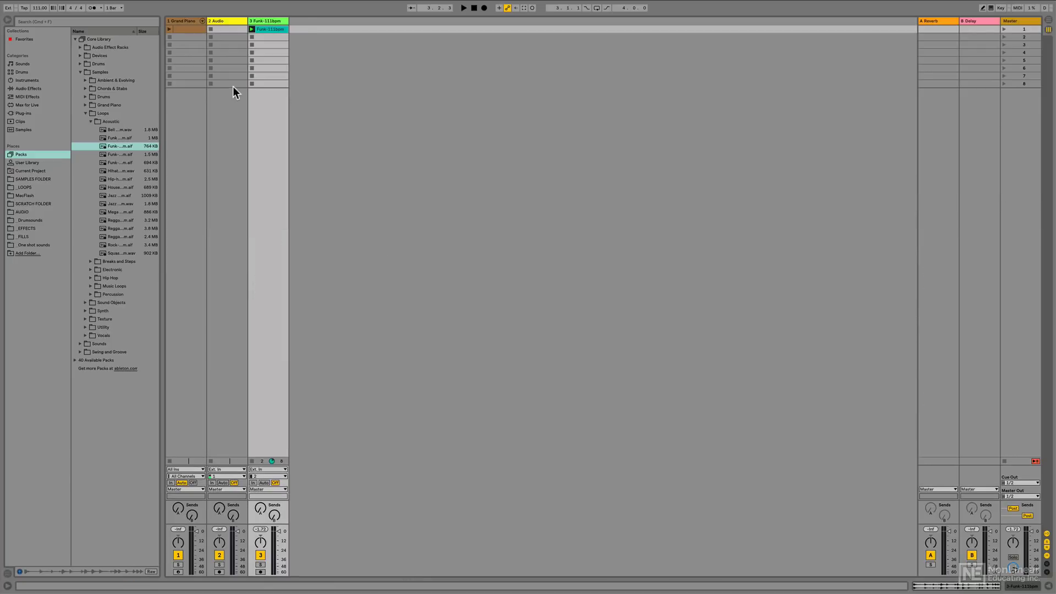
# Step: Select the Funk-111bpm track, then return the selection to the Grand Piano track
pyautogui.click(190, 105)
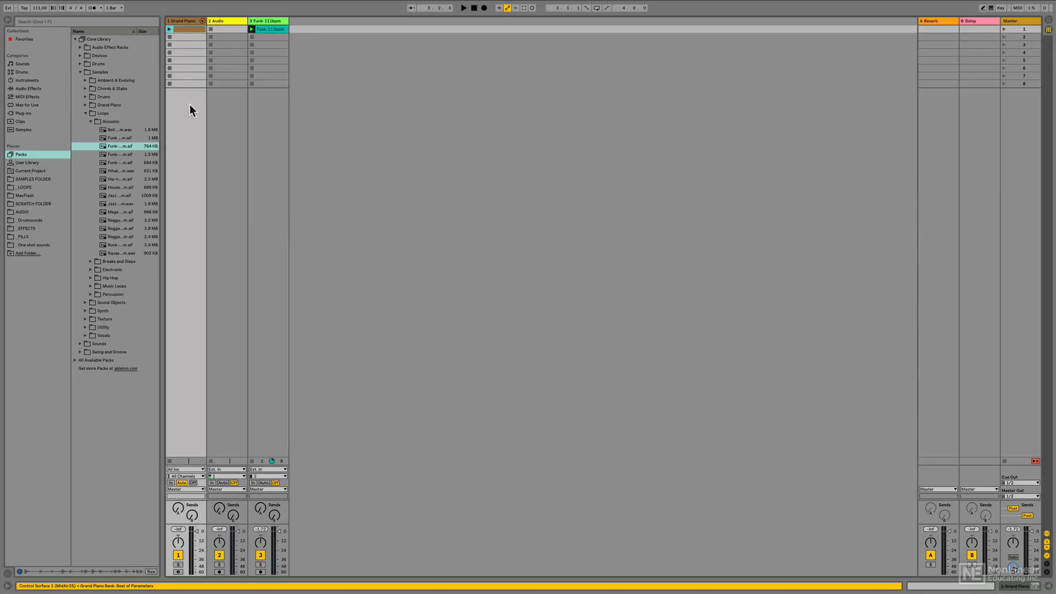
pyautogui.click(267, 28)
pyautogui.click(184, 28)
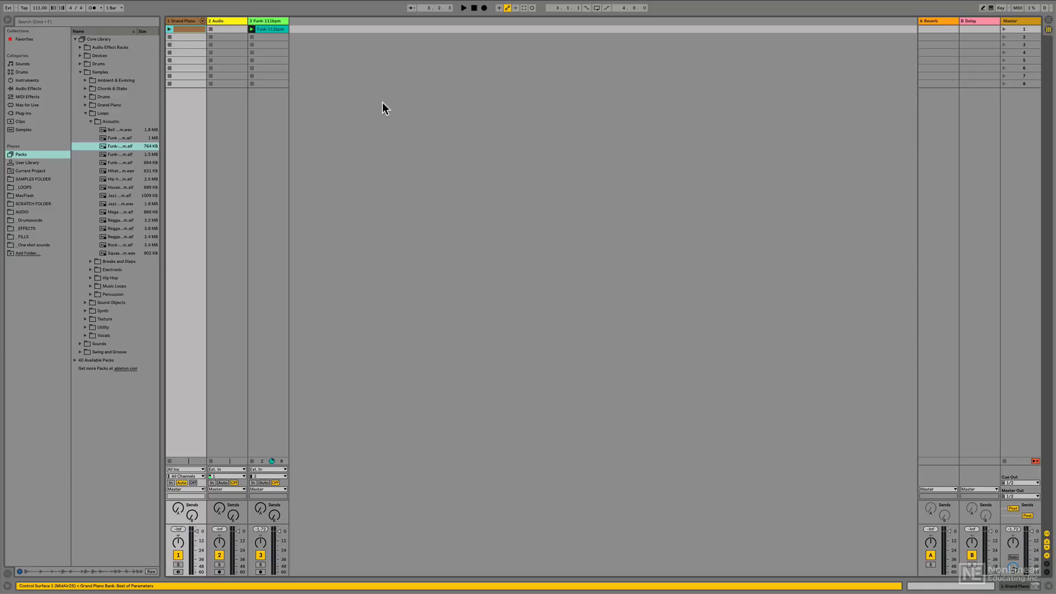